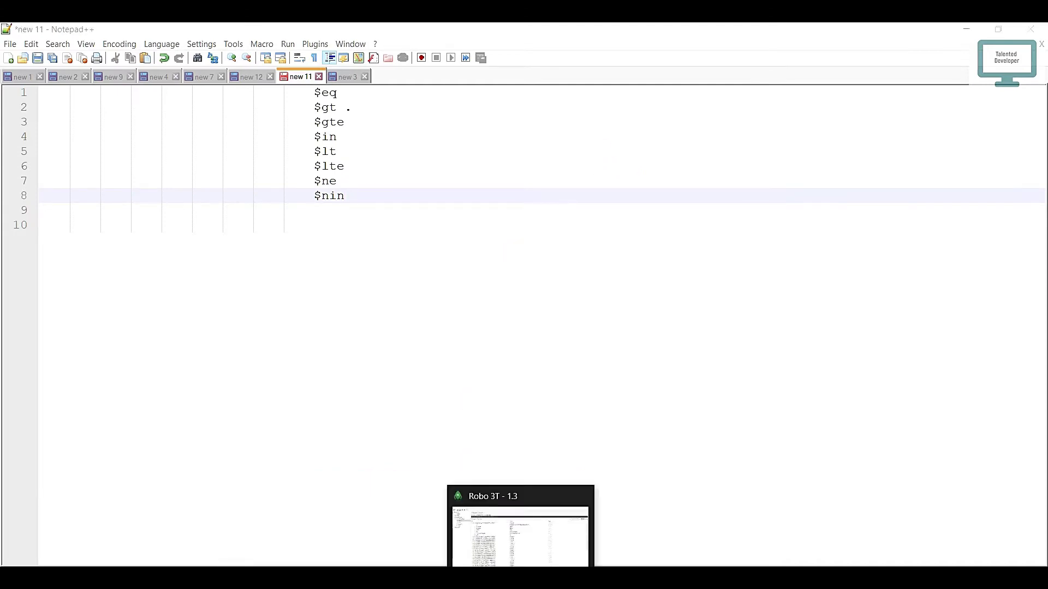
Bring Robo 3T forward and highlight the first school document's class value, 6.0
click(522, 525)
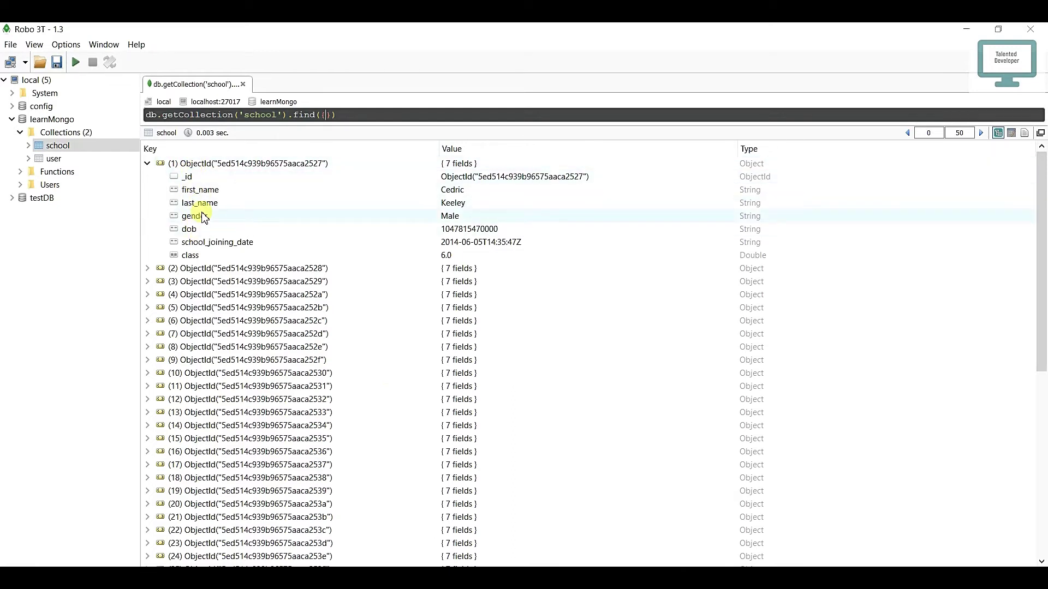
click(195, 256)
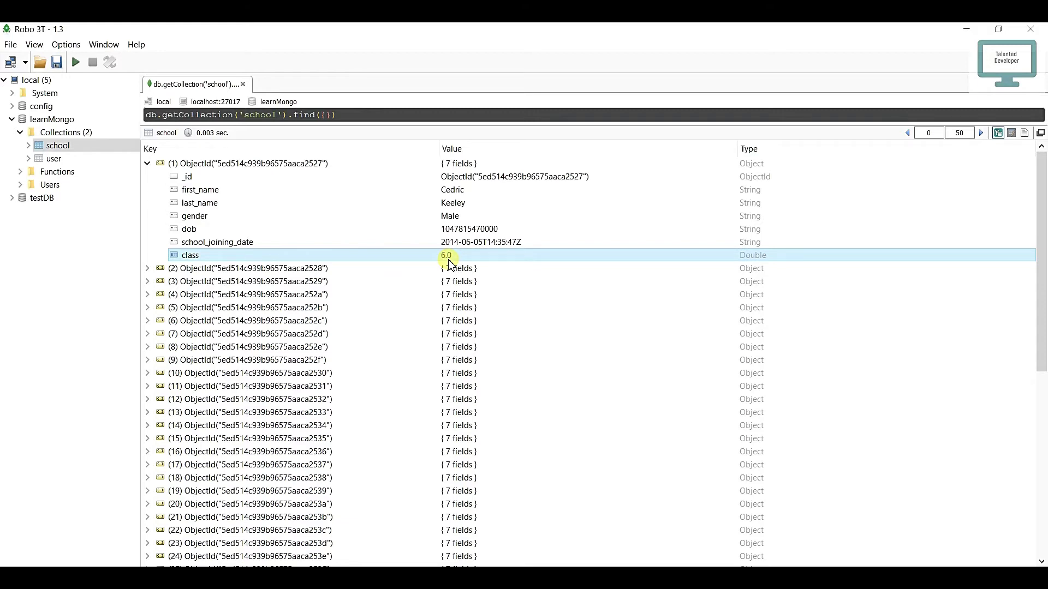
scroll(449, 262, down, 1)
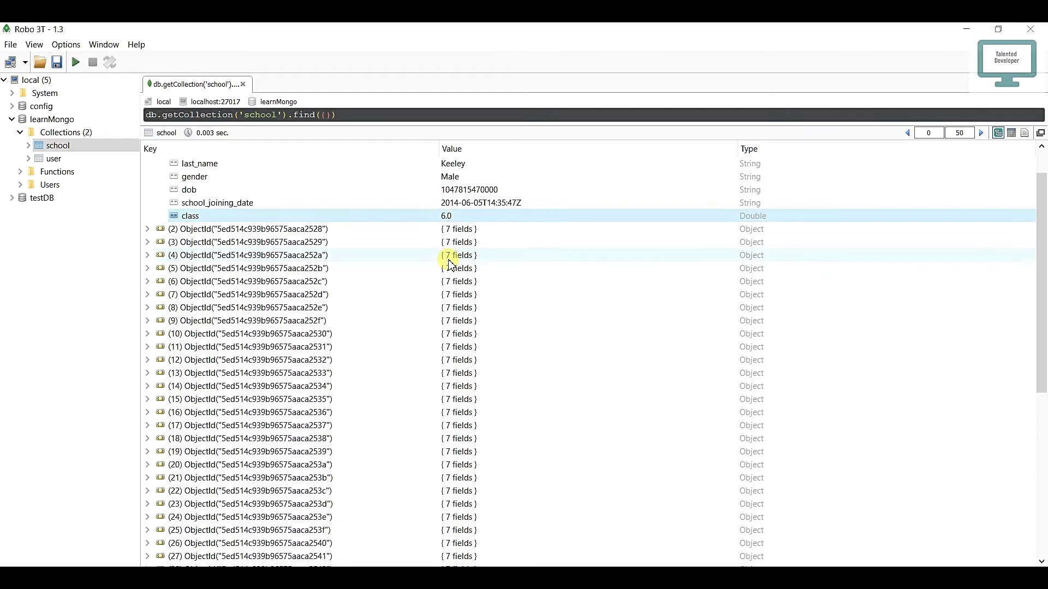
In Notepad++ new 3, change the template's $eq to $gt and select the condition
key(alt+Tab)
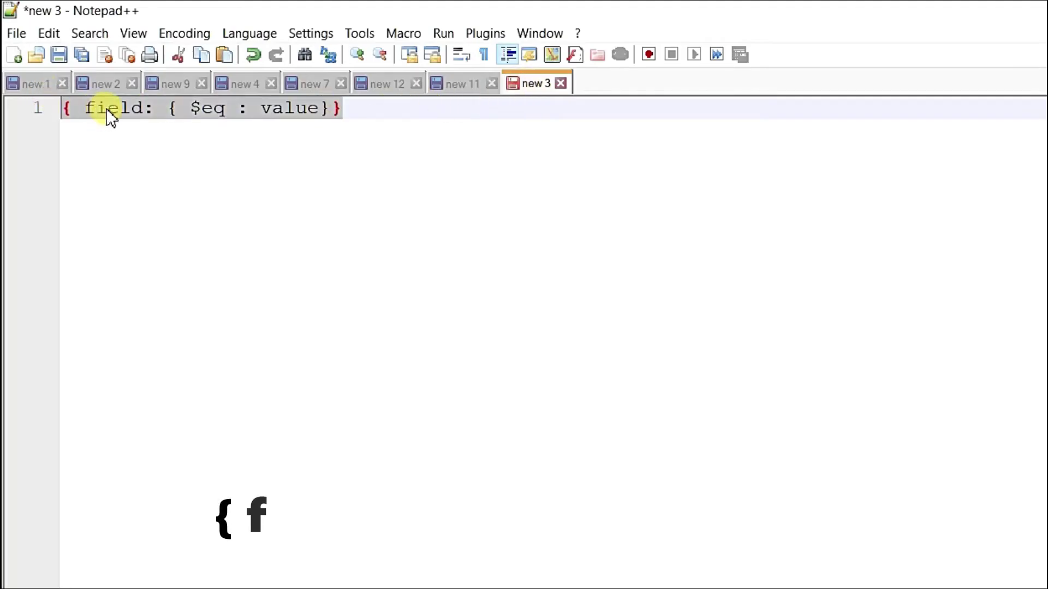
double_click(107, 113)
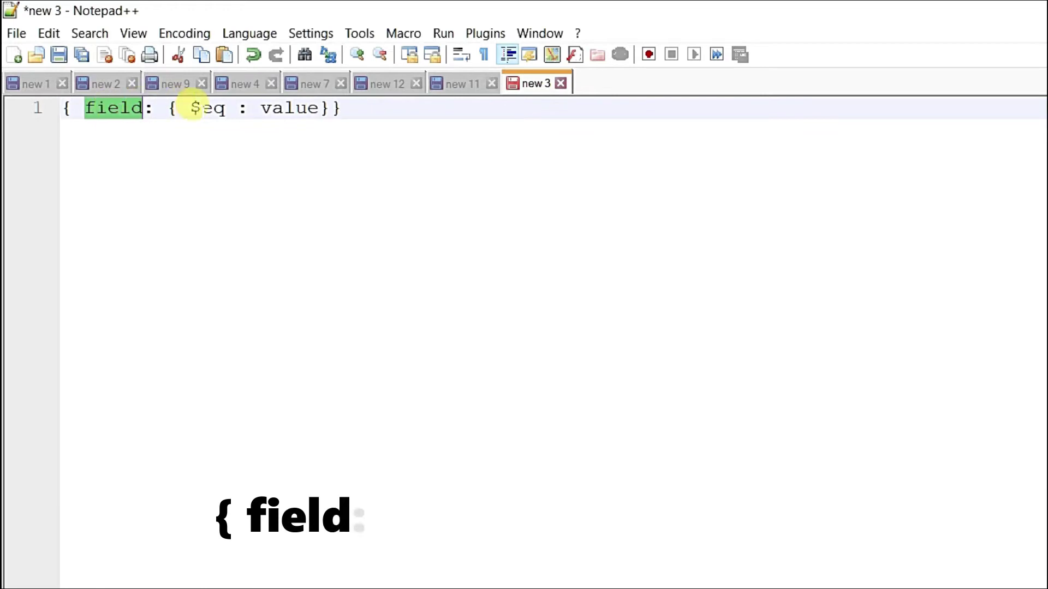
drag(225, 109, 191, 108)
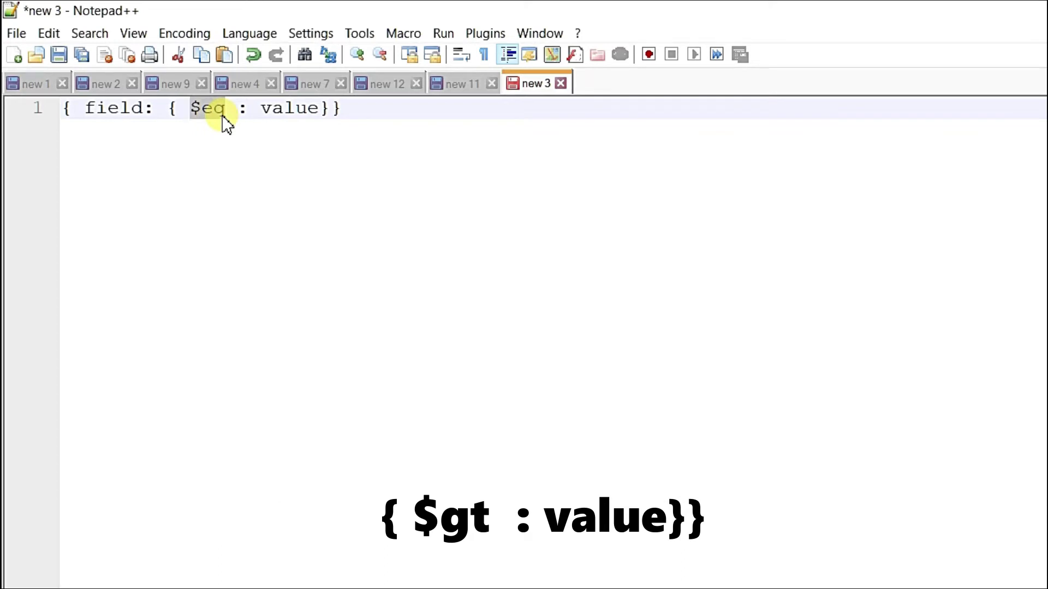
key(BackSpace)
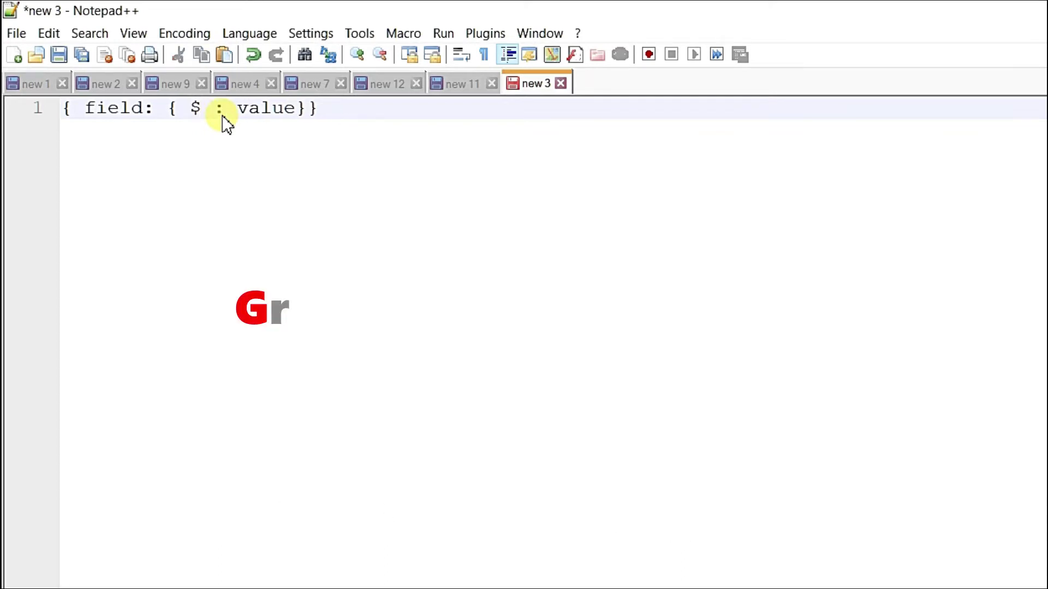
text(g)
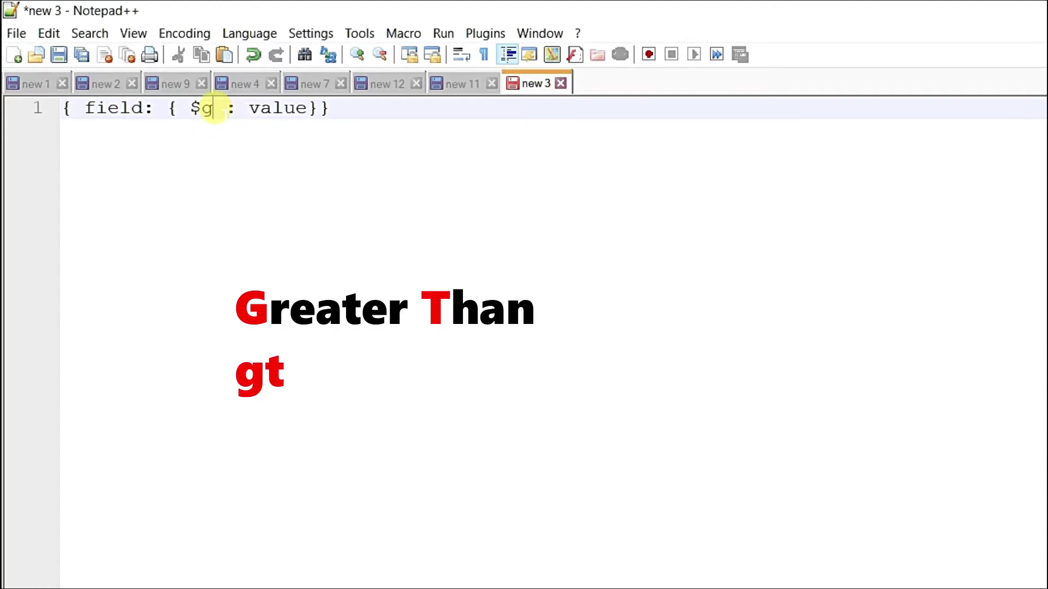
text(t)
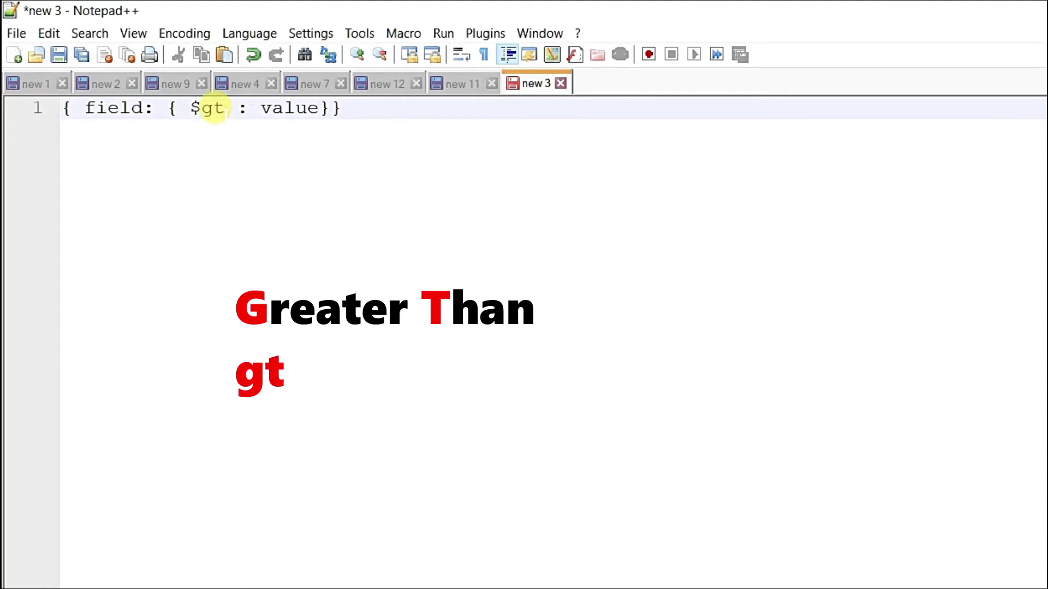
drag(331, 107, 85, 100)
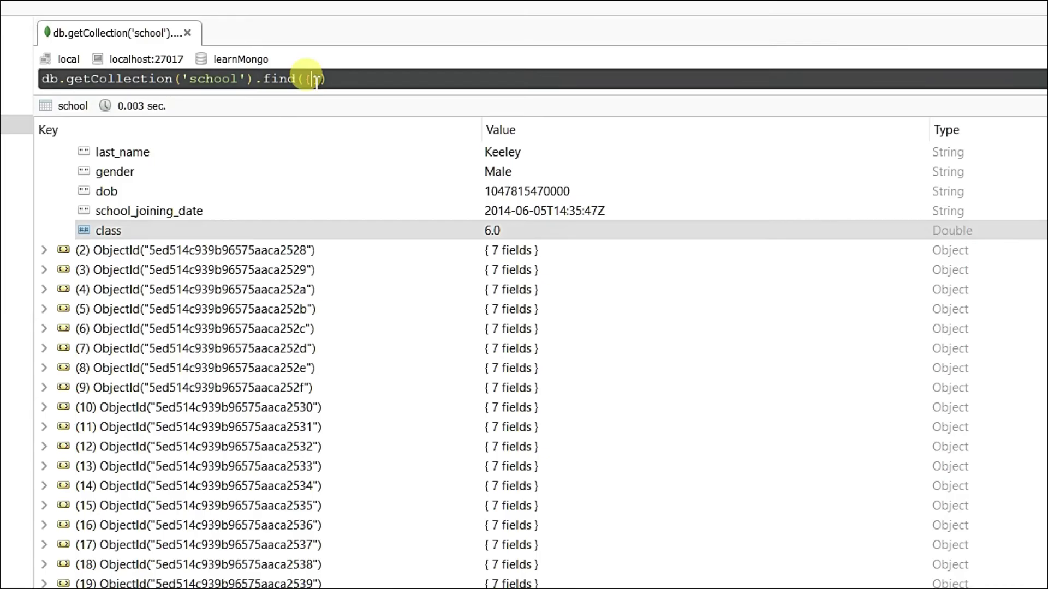
Paste the condition into find() and fill it in as {class: { $gt : 6}}
text(field: { $gt : value})
double_click(336, 79)
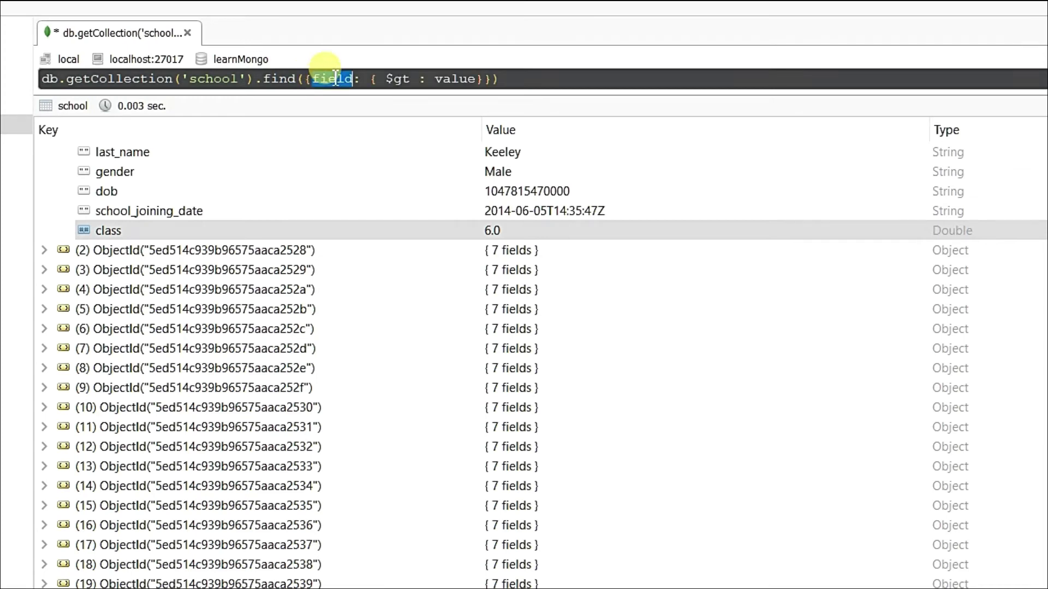
text(cla)
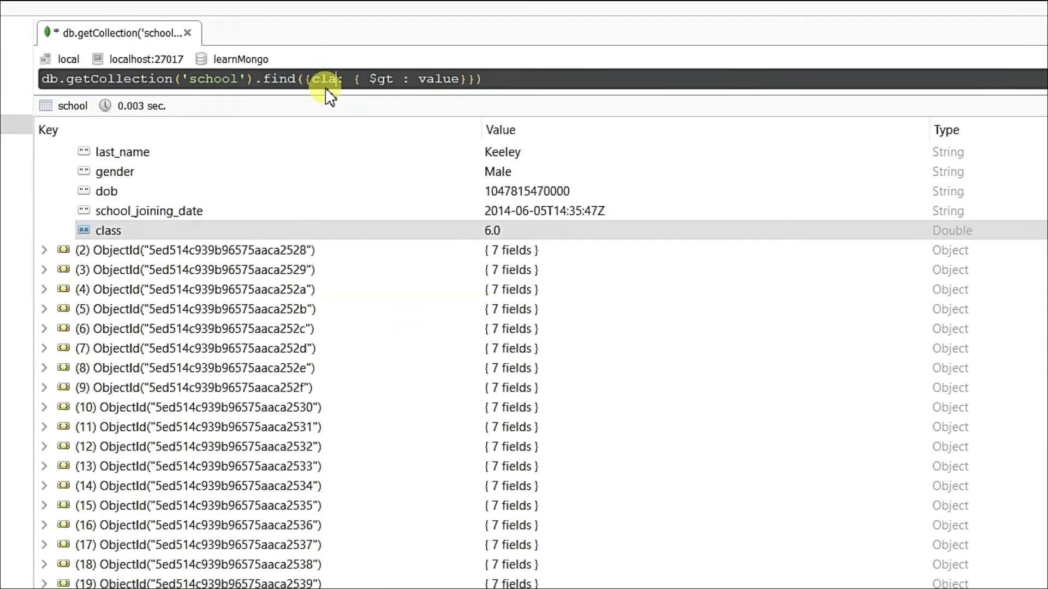
text(ss)
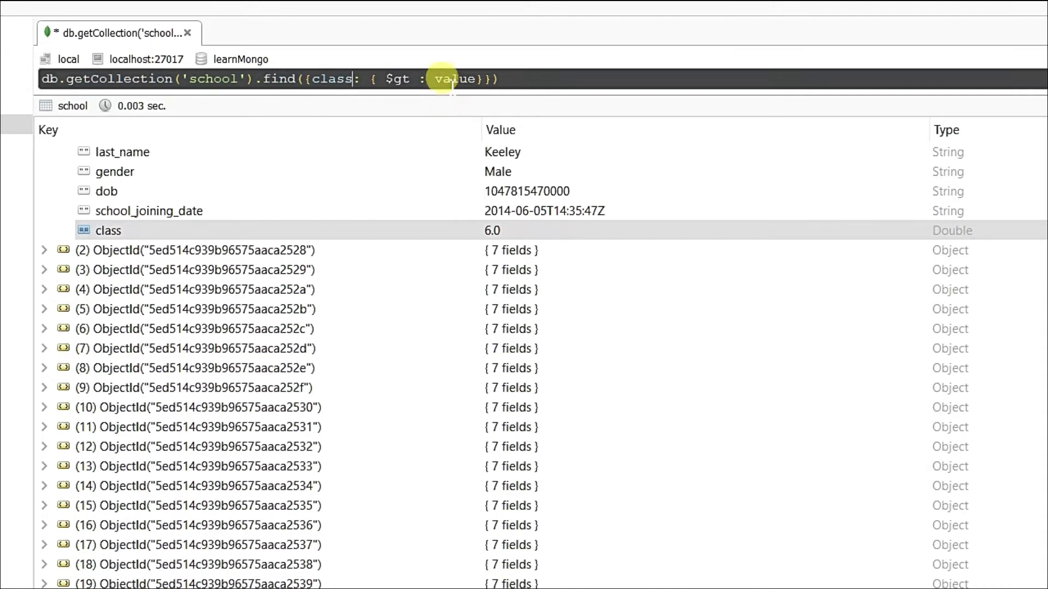
double_click(453, 79)
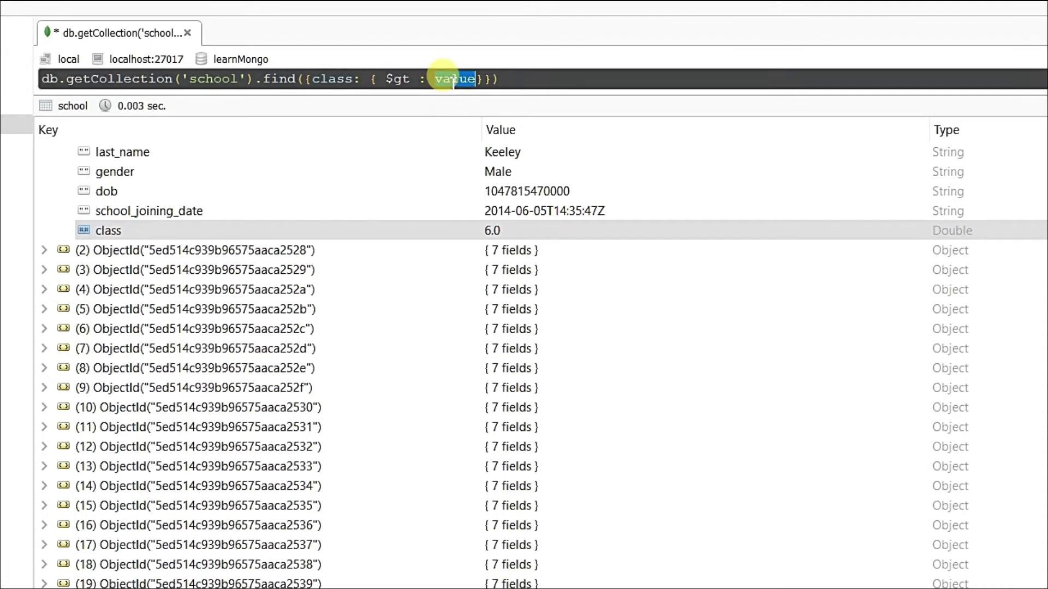
text(6)
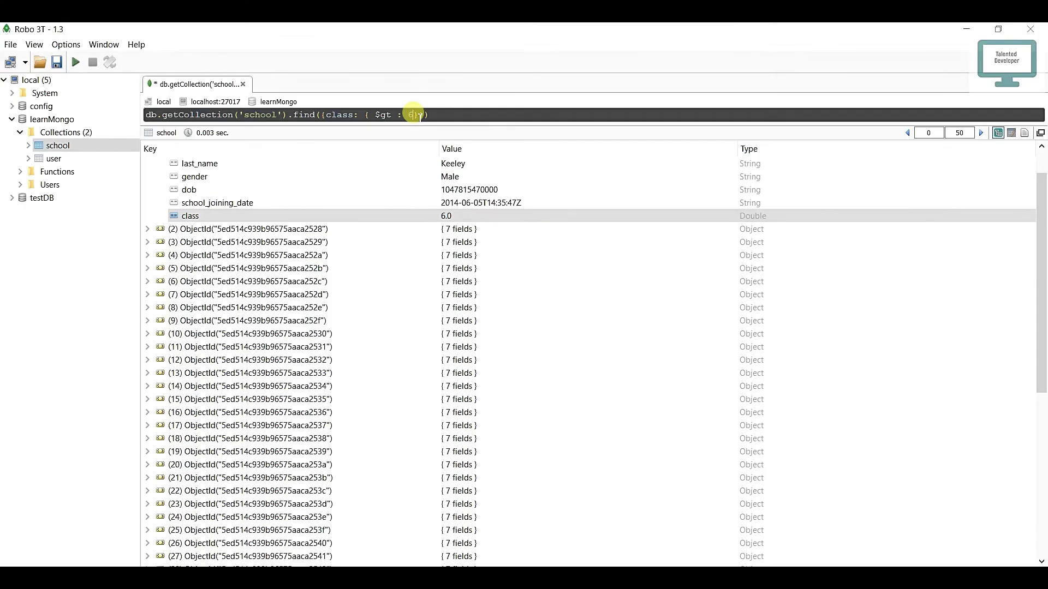
Run the class $gt 6 query and expand the second and third result documents
key(ctrl+Return)
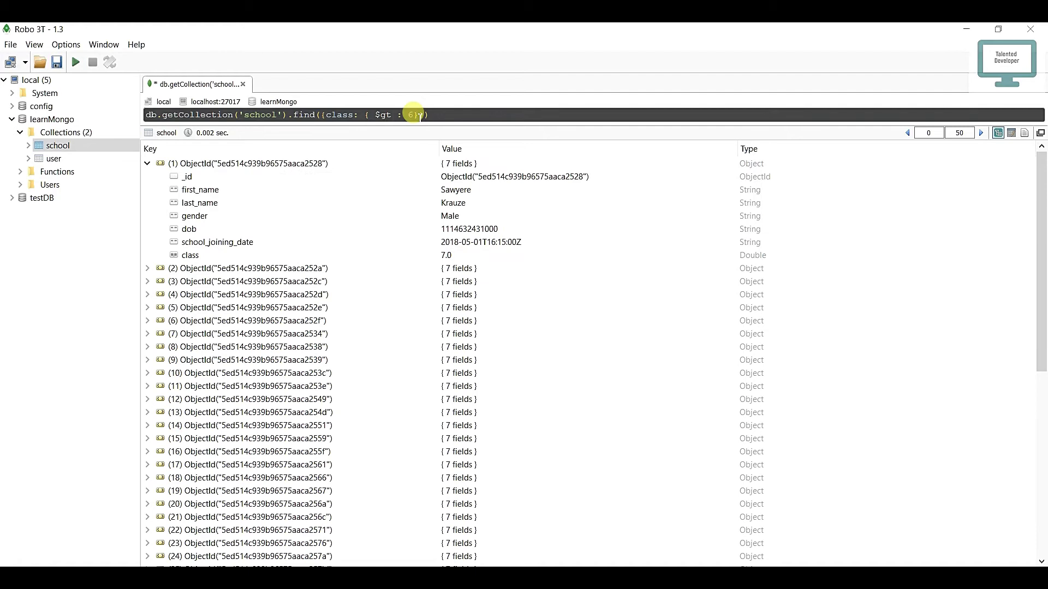
click(149, 269)
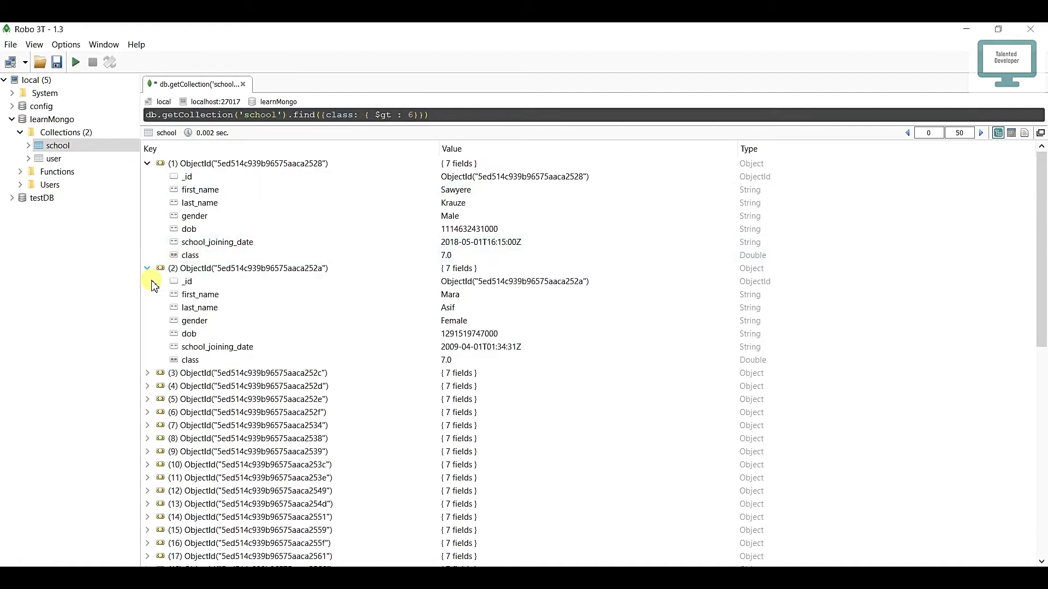
click(148, 374)
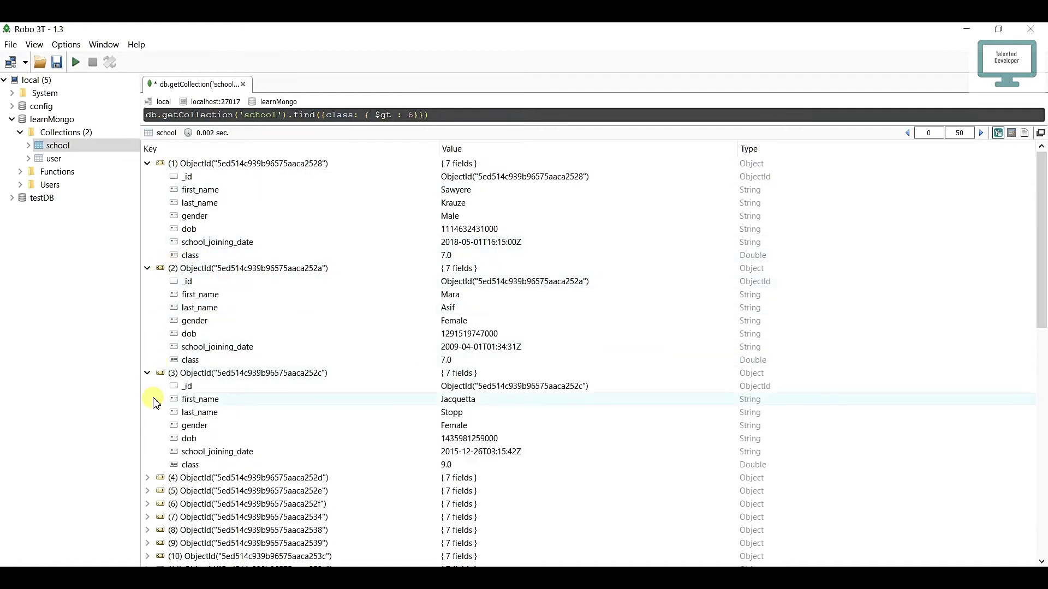
Show the results as text and highlight the class lines of documents two and one
click(1025, 133)
drag(237, 344, 171, 331)
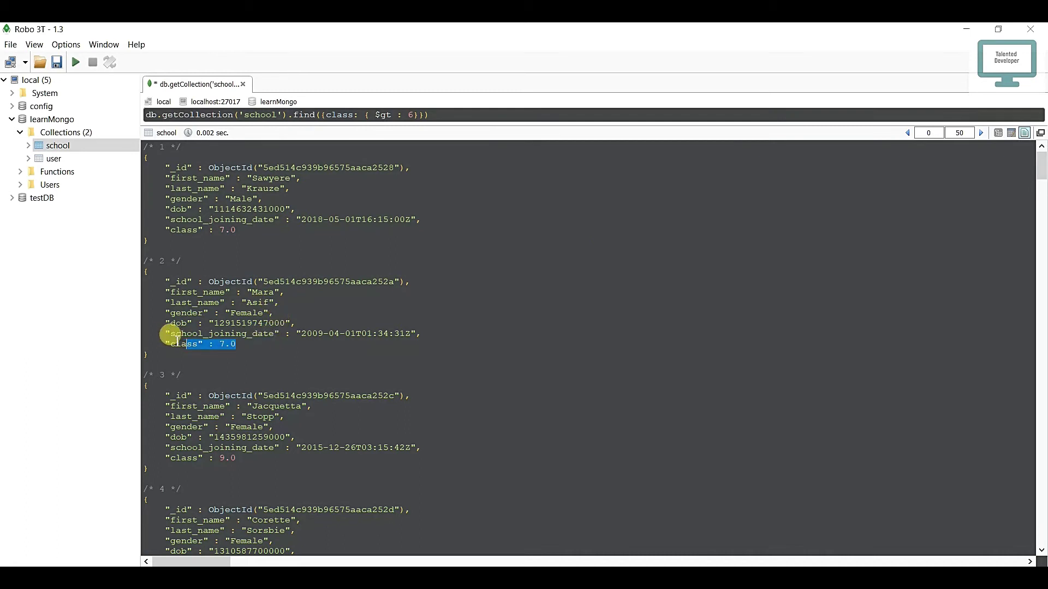
drag(237, 230, 182, 231)
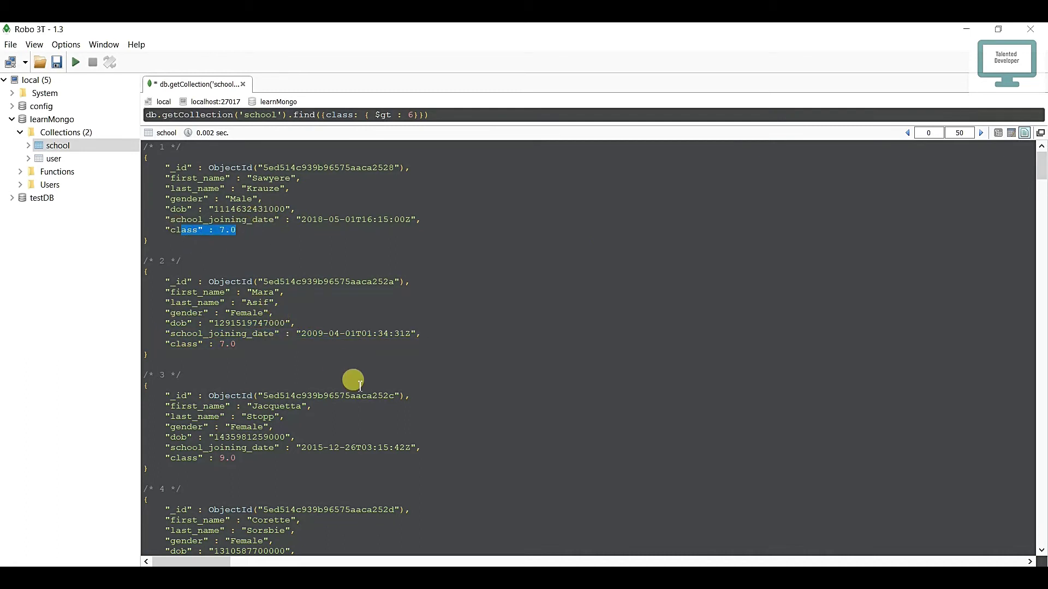
scroll(348, 360, down, 7)
drag(236, 209, 168, 208)
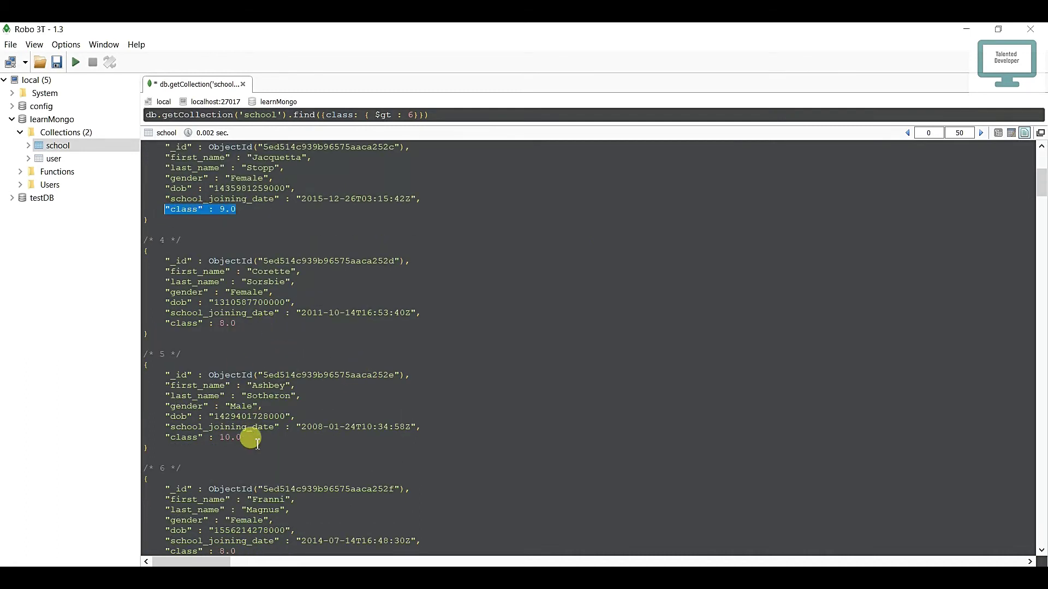
drag(247, 437, 162, 441)
scroll(234, 402, down, 3)
drag(264, 463, 168, 457)
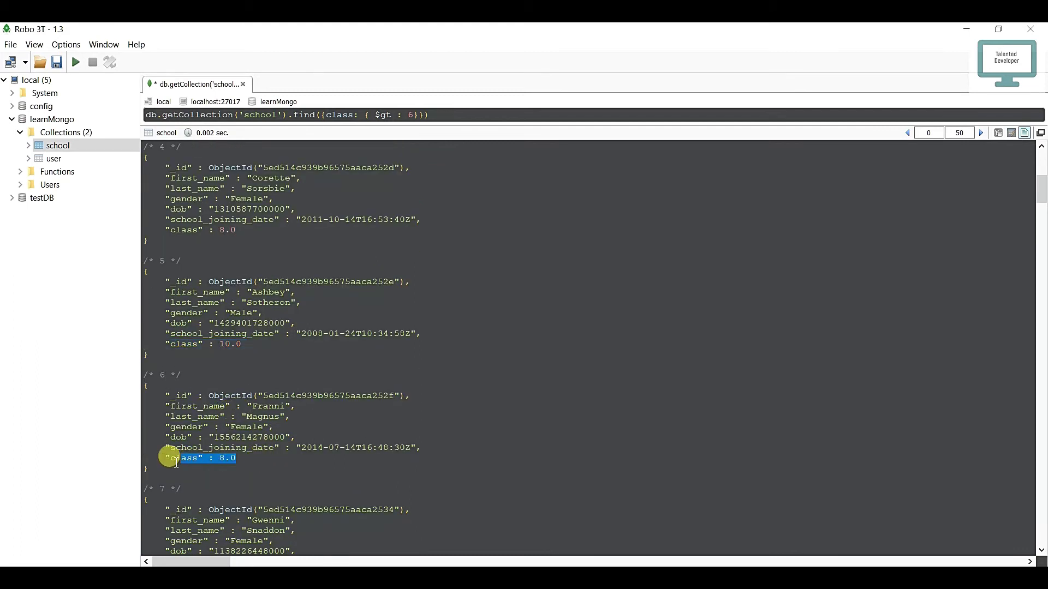
scroll(316, 290, up, 10)
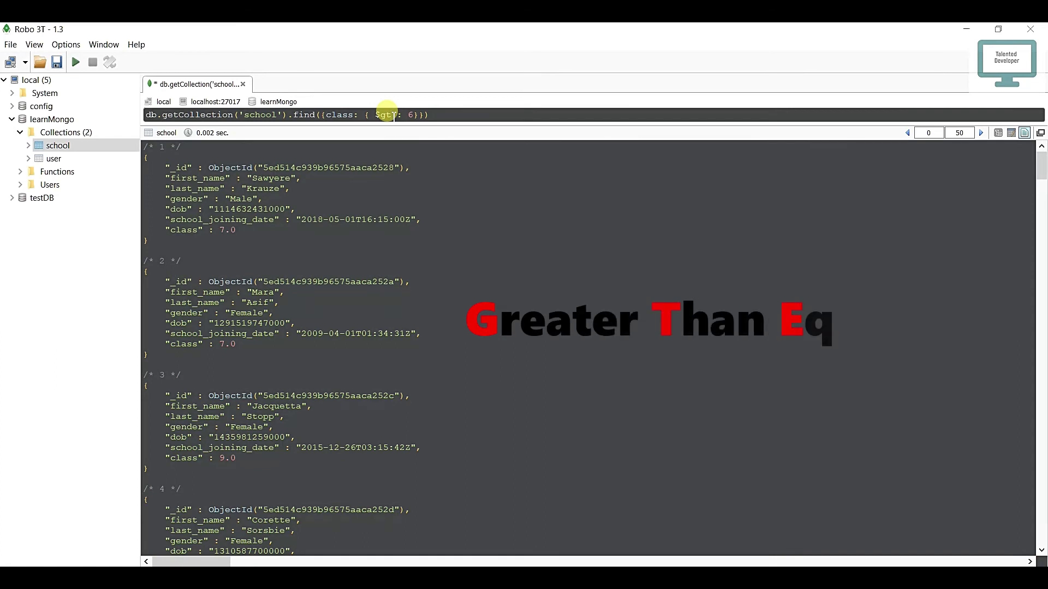
text(e)
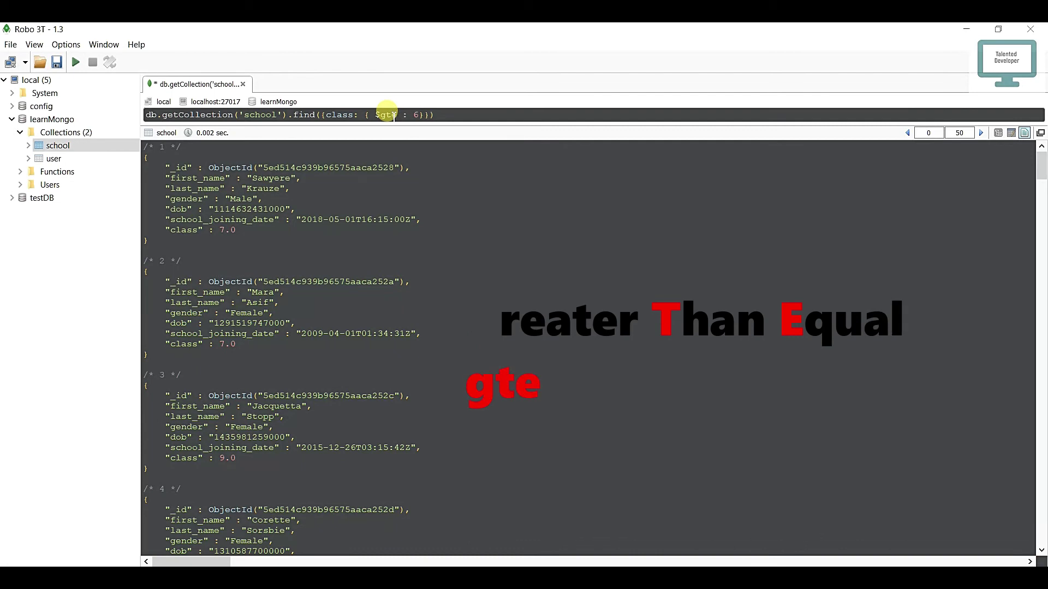
Re-run the query with $gte : 6 and highlight the first document's class 6.0 line
key(ctrl+Return)
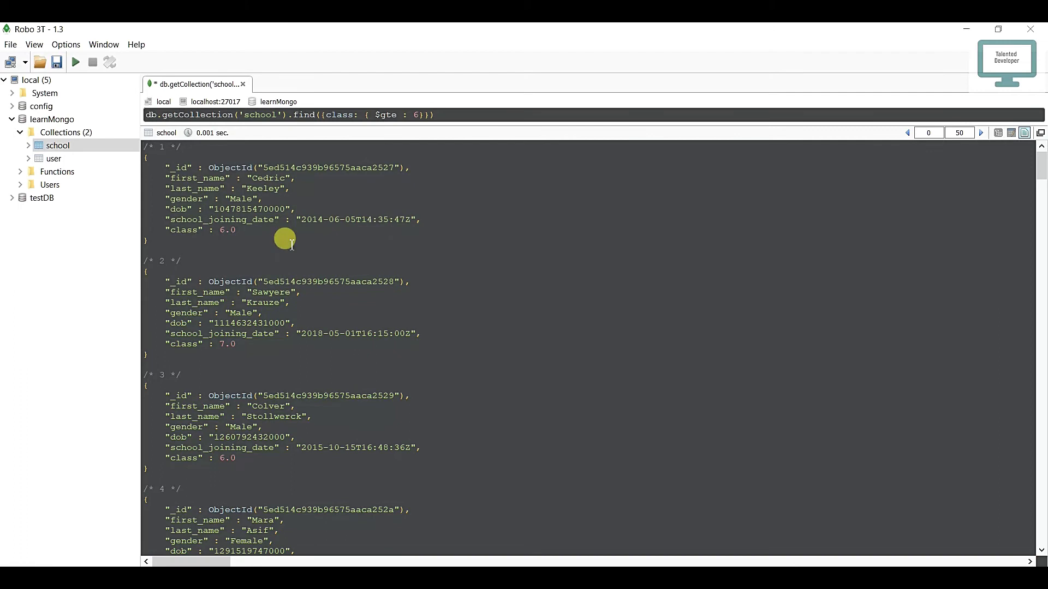
drag(235, 231, 165, 231)
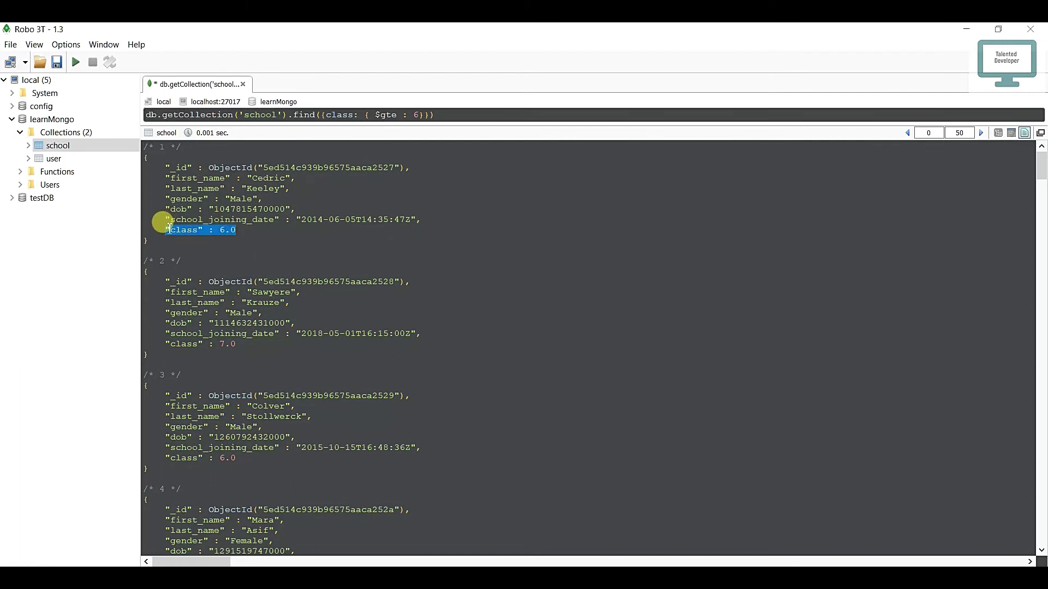
click(236, 230)
drag(237, 344, 169, 345)
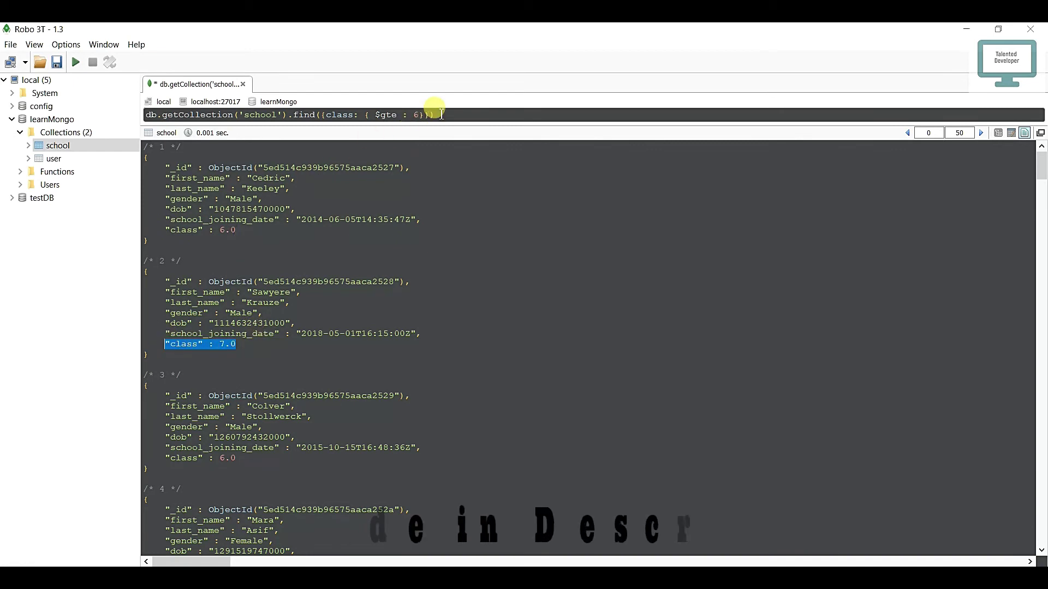
mouse_move(435, 115)
mouse_down()
mouse_move(194, 115)
mouse_move(150, 101)
mouse_up()
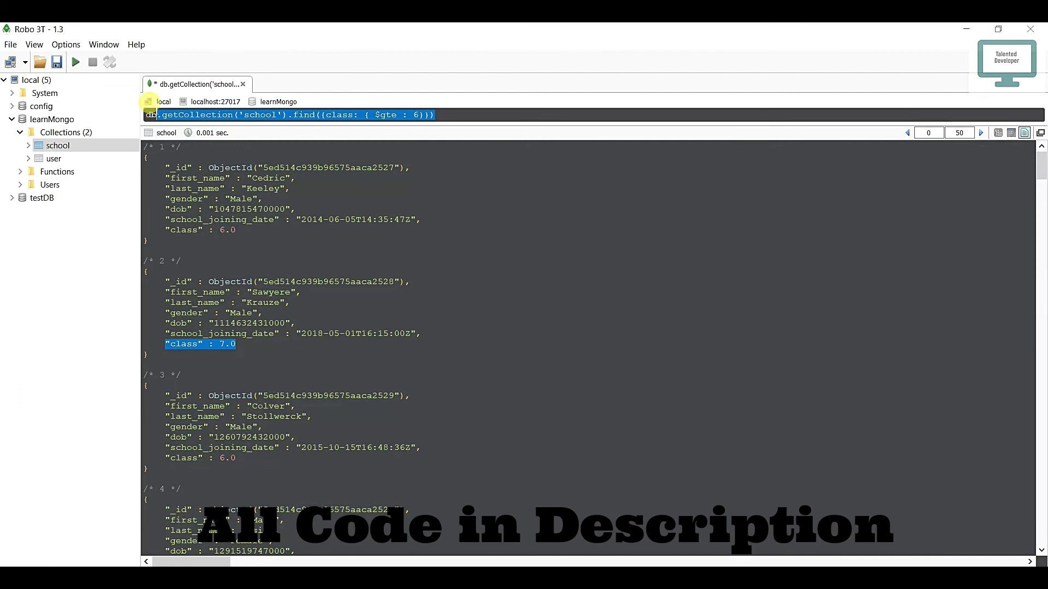
click(271, 215)
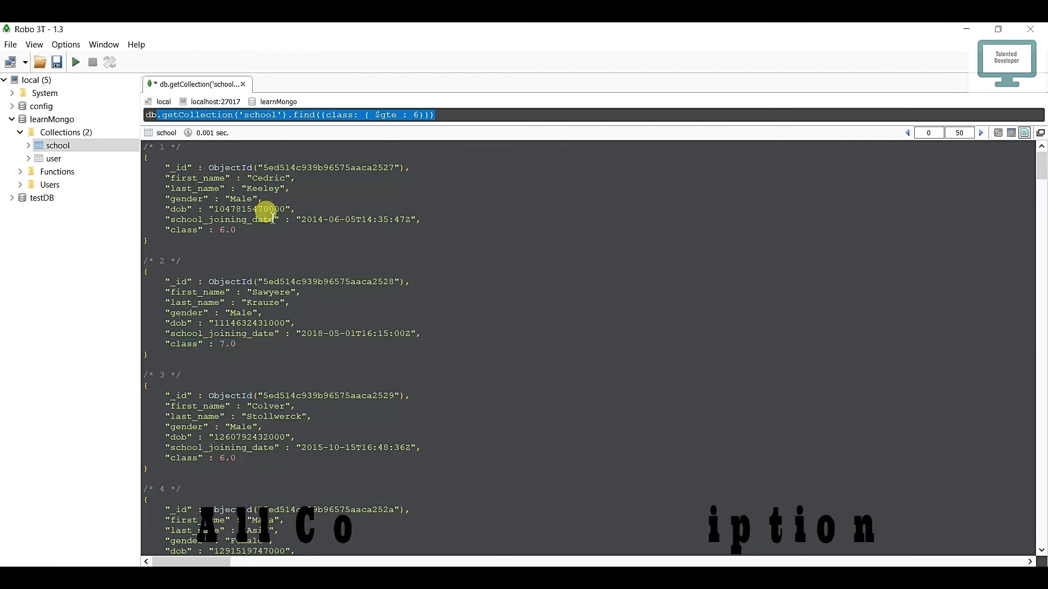